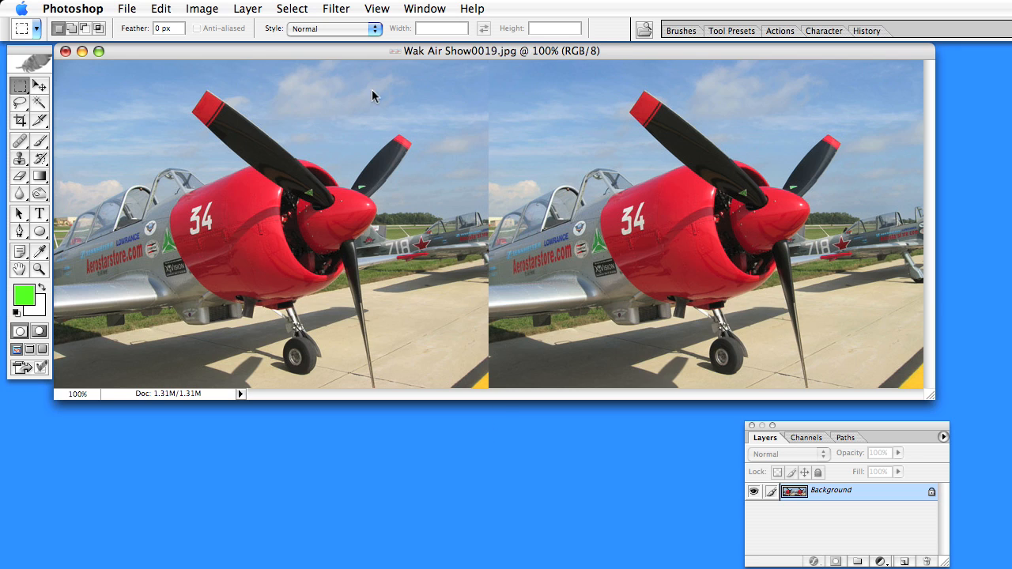
- Show the document rulers and set their units to percent
left_click(379, 9)
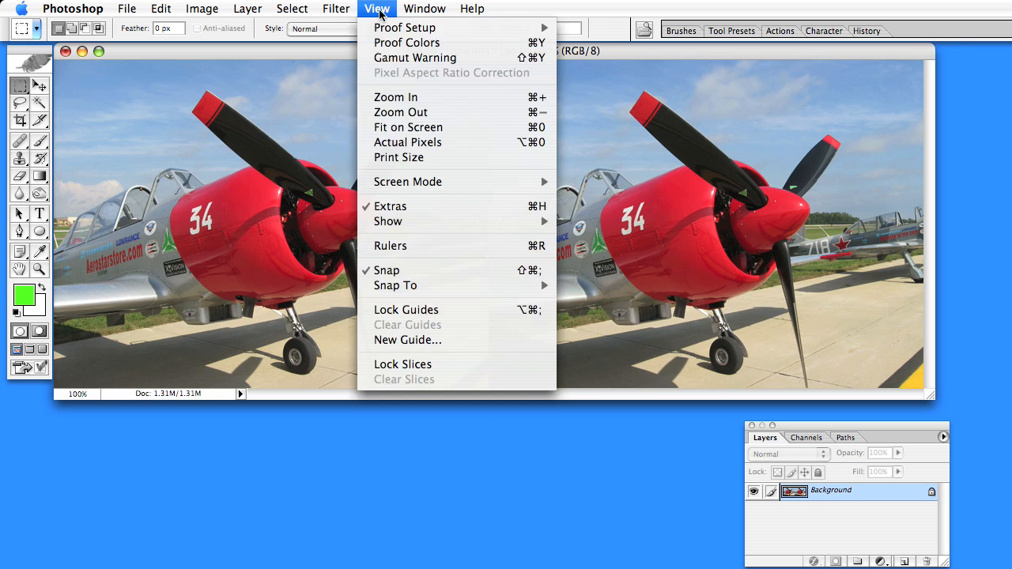
left_click(393, 246)
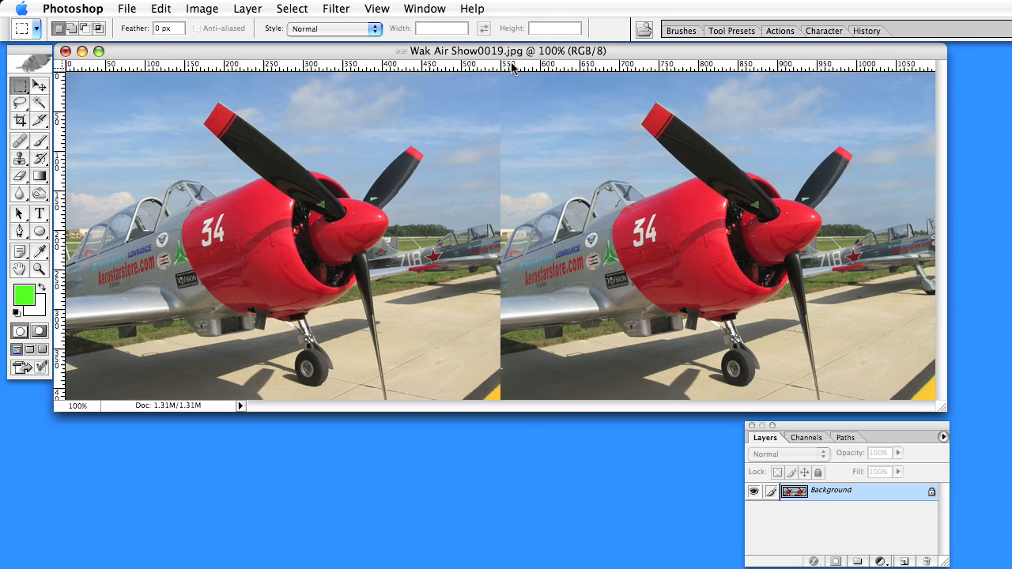
double_click(519, 68)
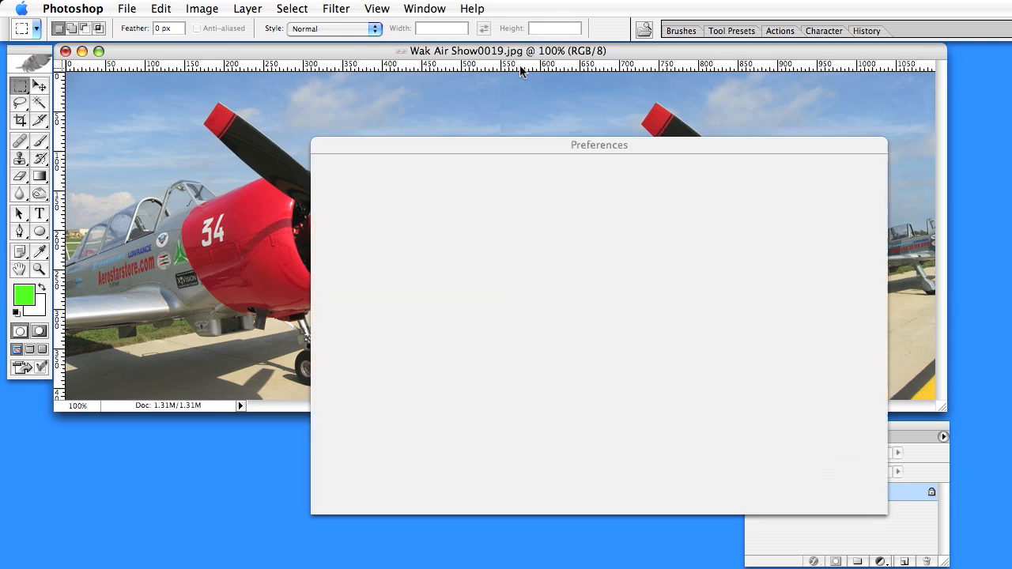
left_click(491, 210)
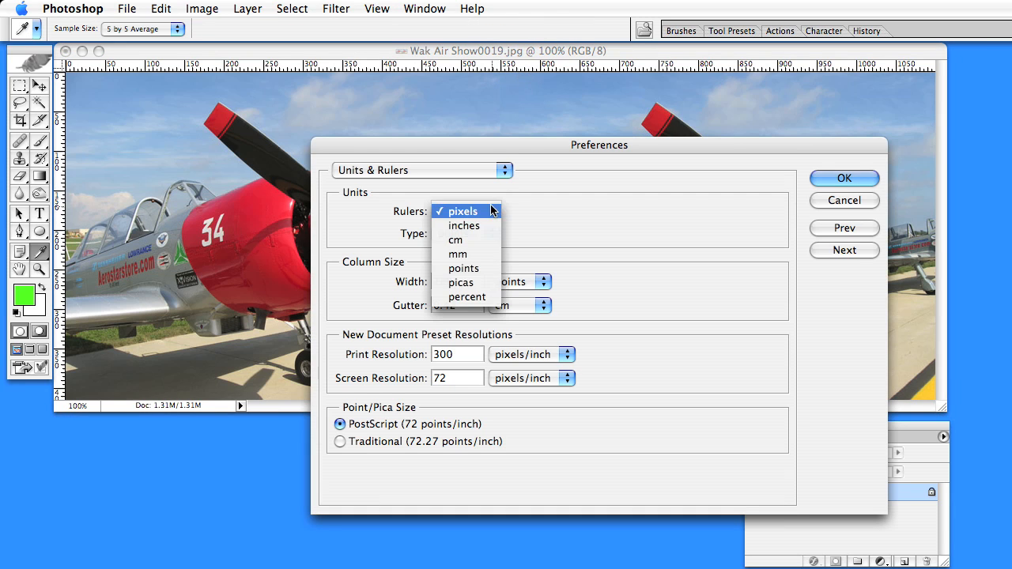
left_click(483, 299)
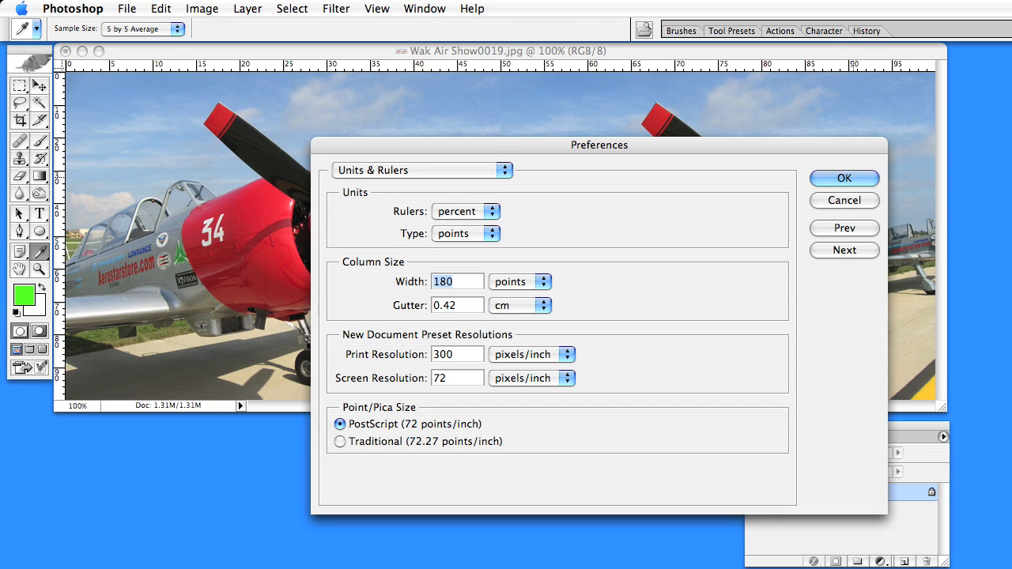
left_click(850, 182)
key("m")
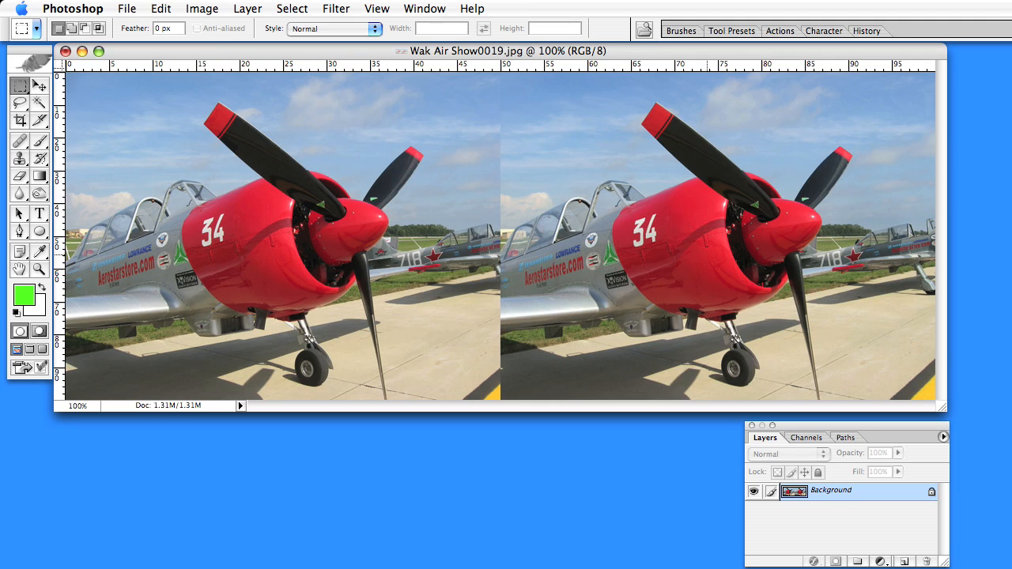
- Display the Info palette for reading selection dimensions
left_click(376, 9)
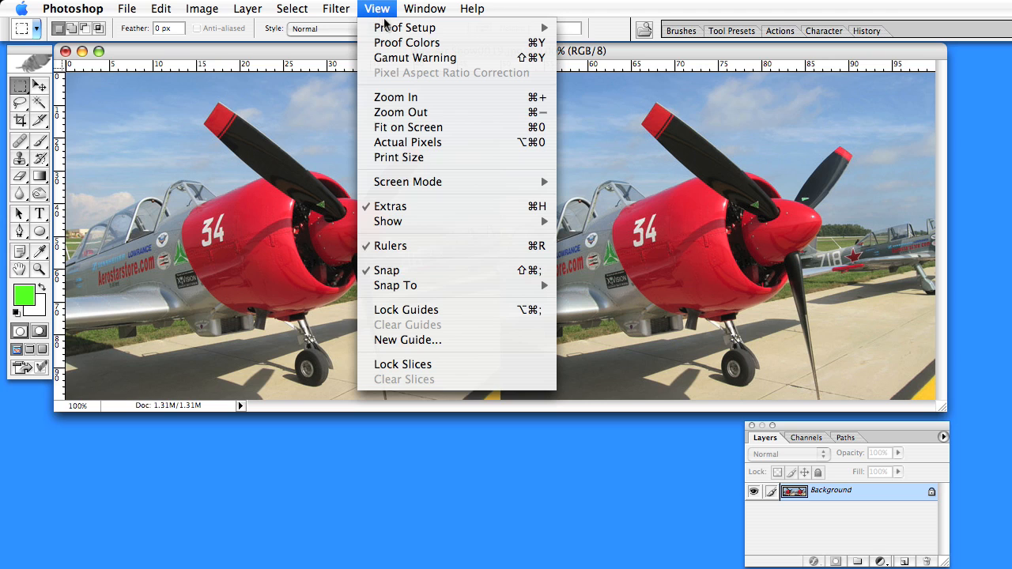
mouse_move(425, 9)
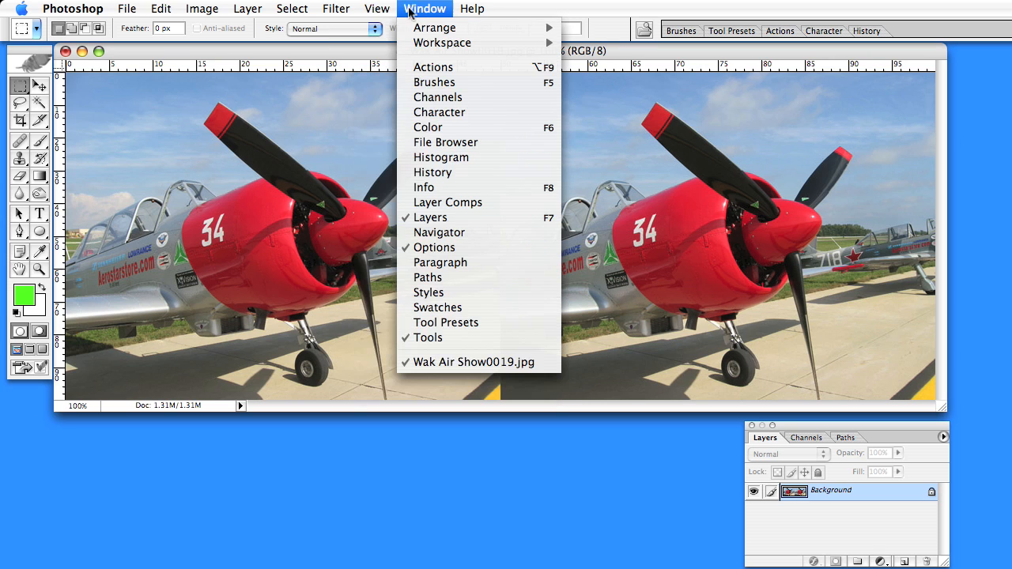
left_click(431, 188)
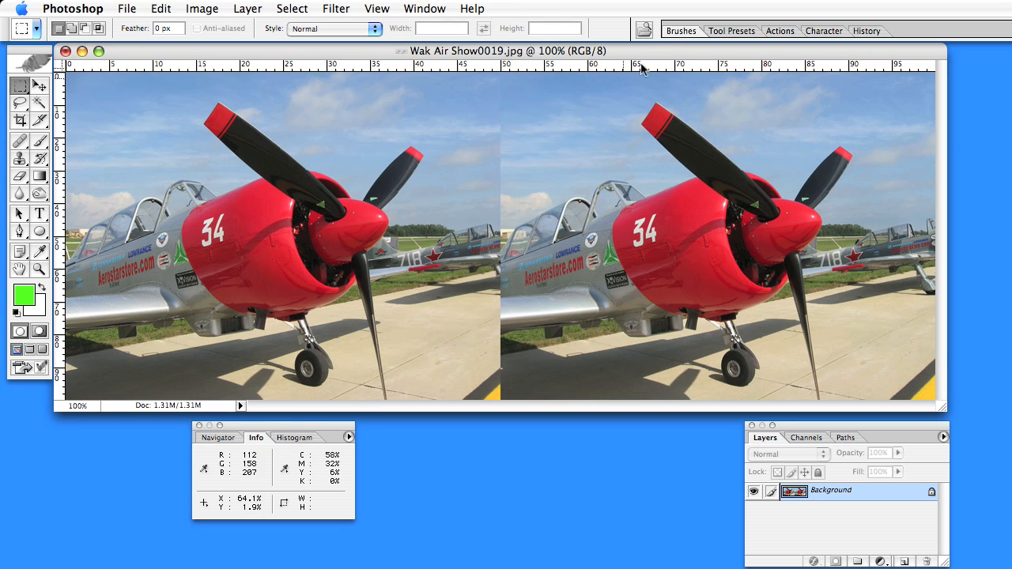
- Start recording a new action named Flip in the Default Actions.atn set, assigned to function key F3
left_click(780, 32)
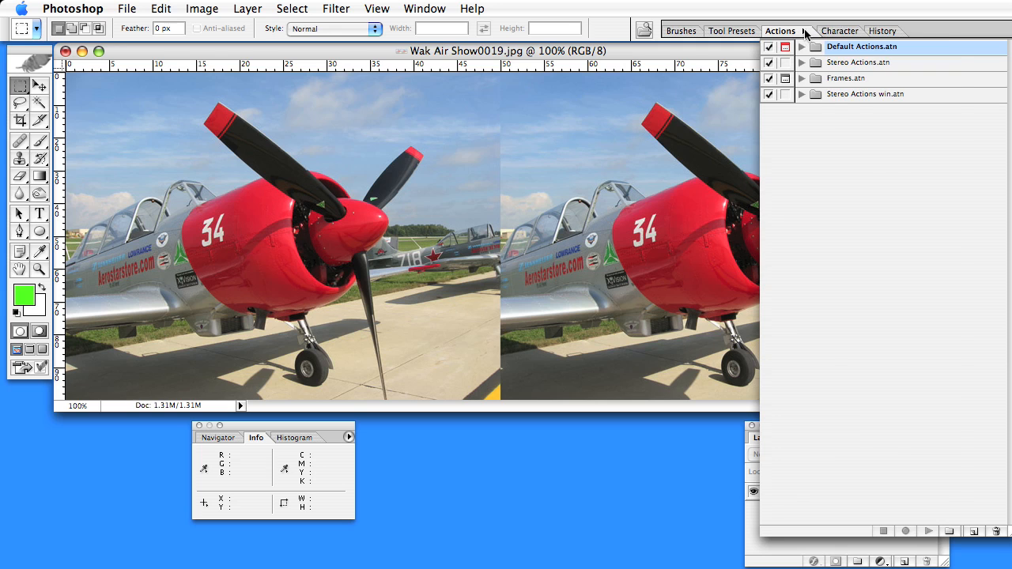
left_click(804, 31)
left_click(869, 79)
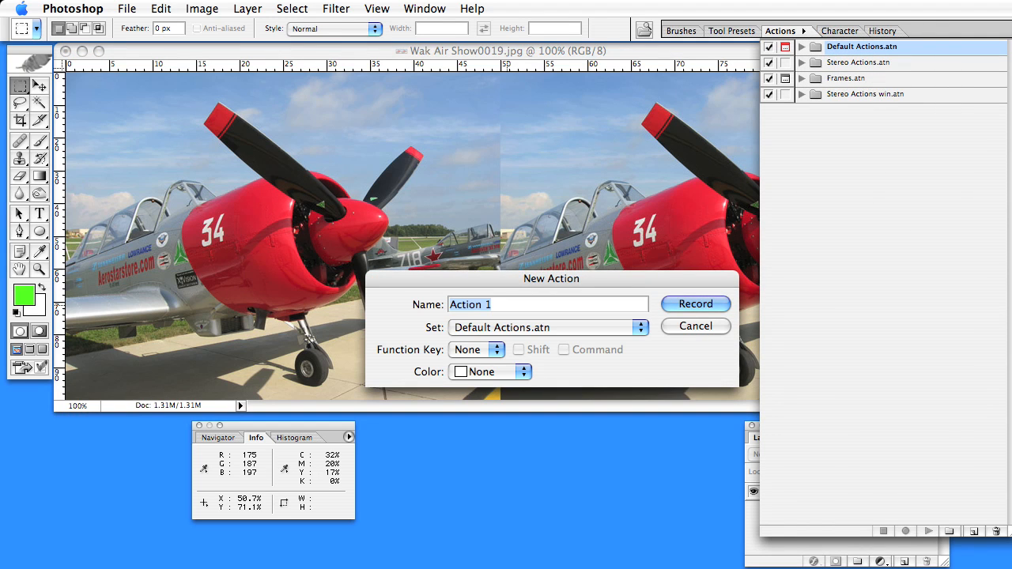
type("Flip")
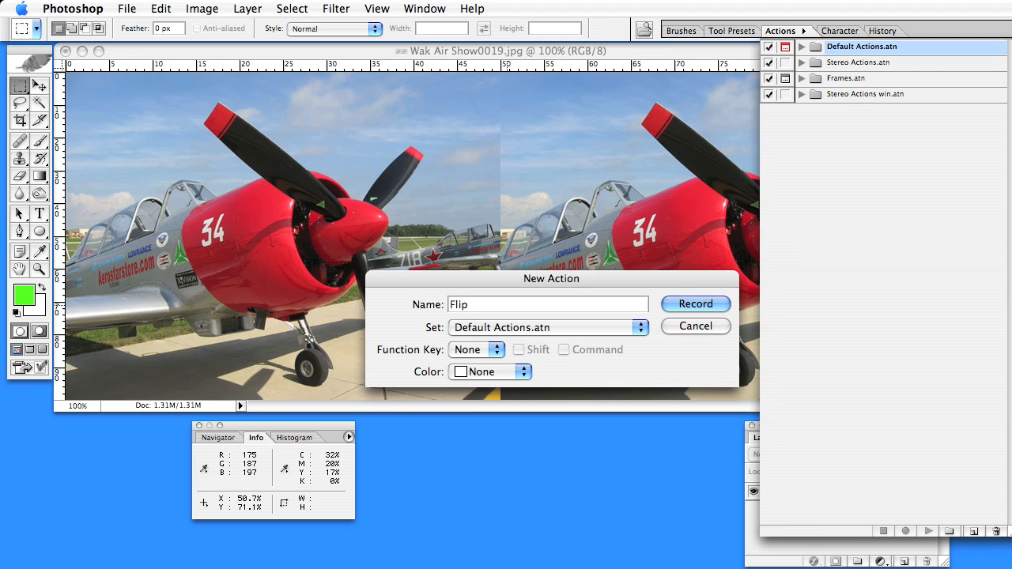
left_click(496, 352)
left_click(499, 408)
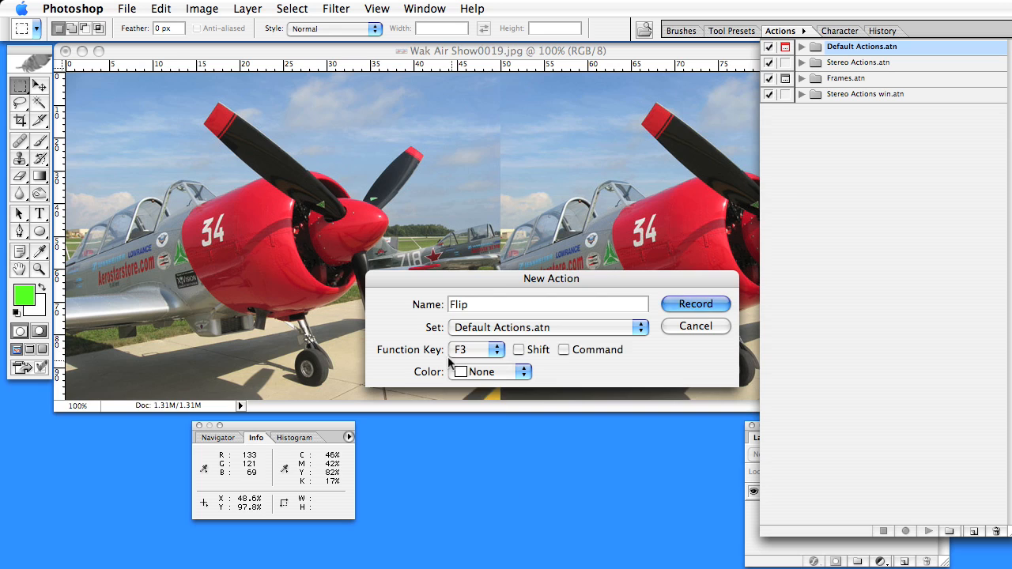
left_click(696, 306)
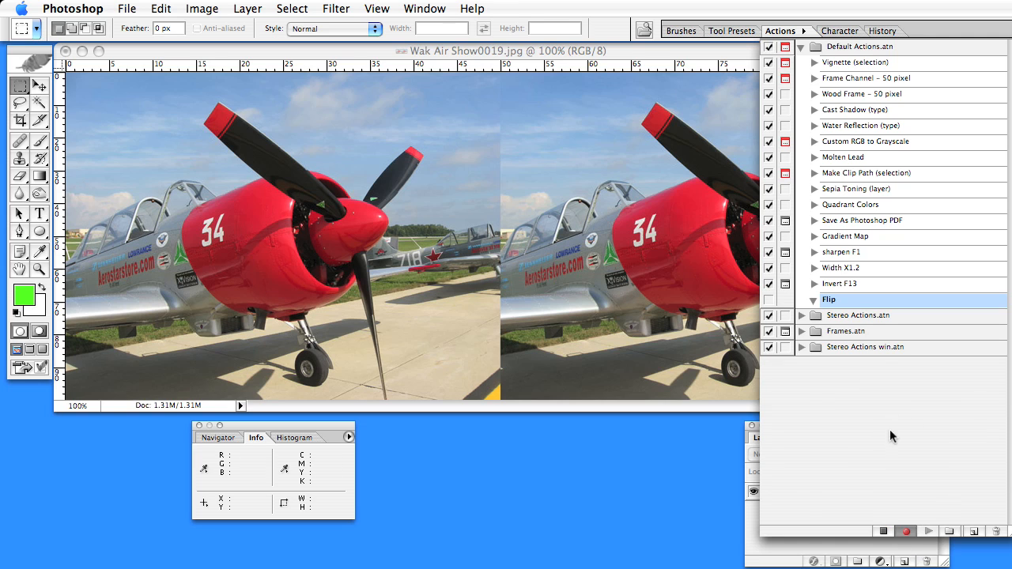
left_click(536, 53)
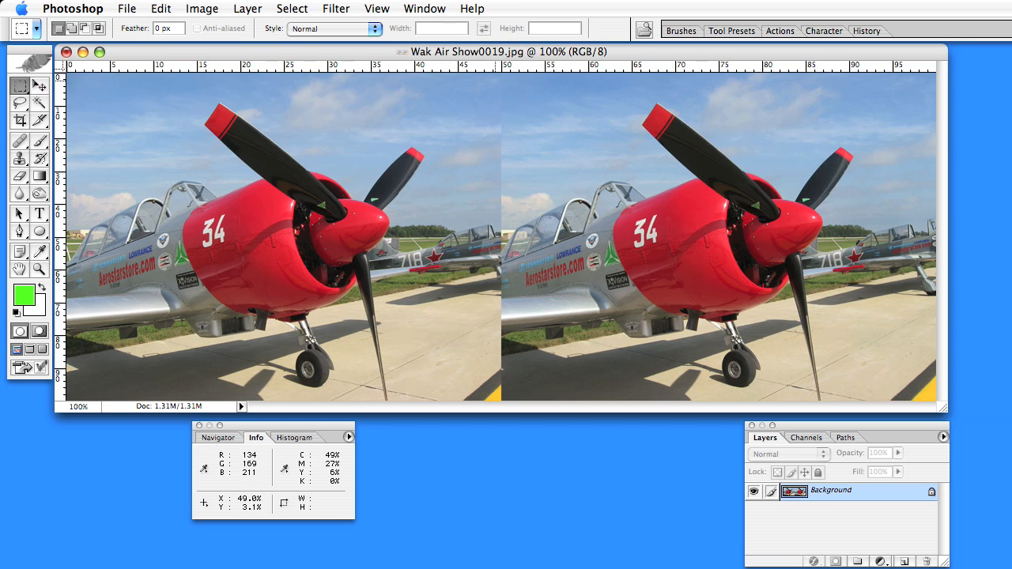
- Select the left half of the stereo pair with a fixed-size marquee of 50% width and 100% height, and copy it
left_click_drag(499, 74, 44, 416)
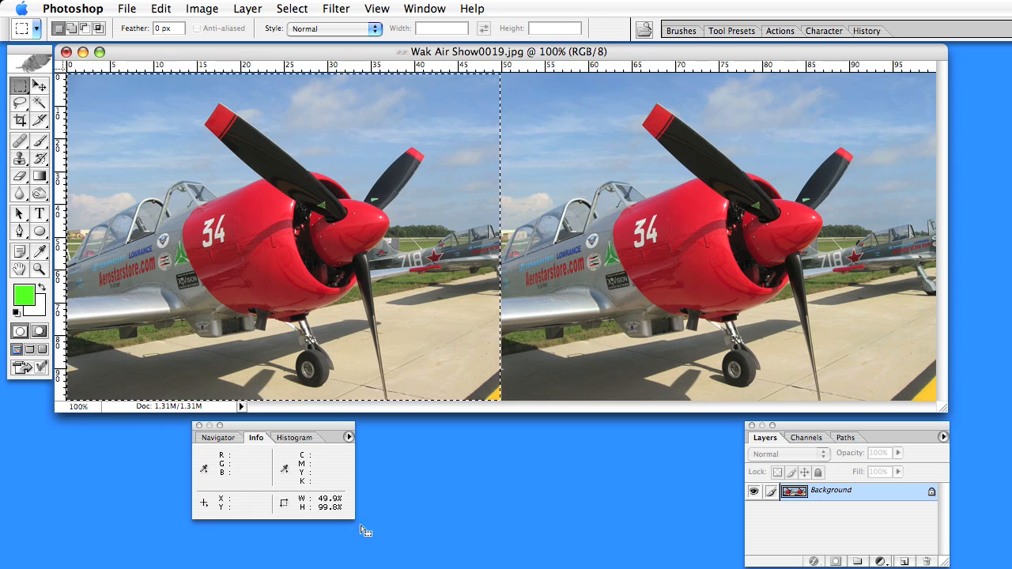
key("super+d")
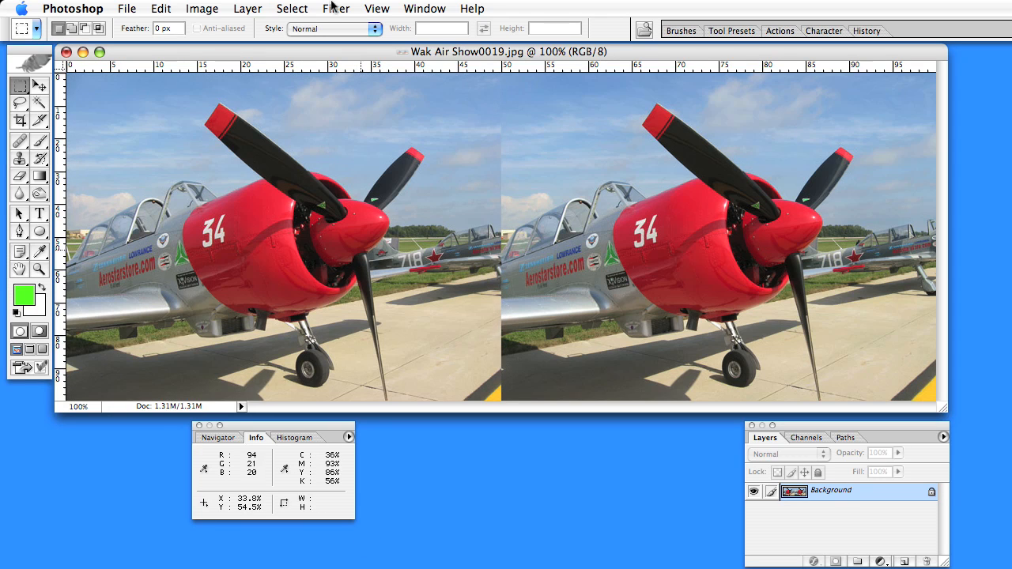
left_click(373, 29)
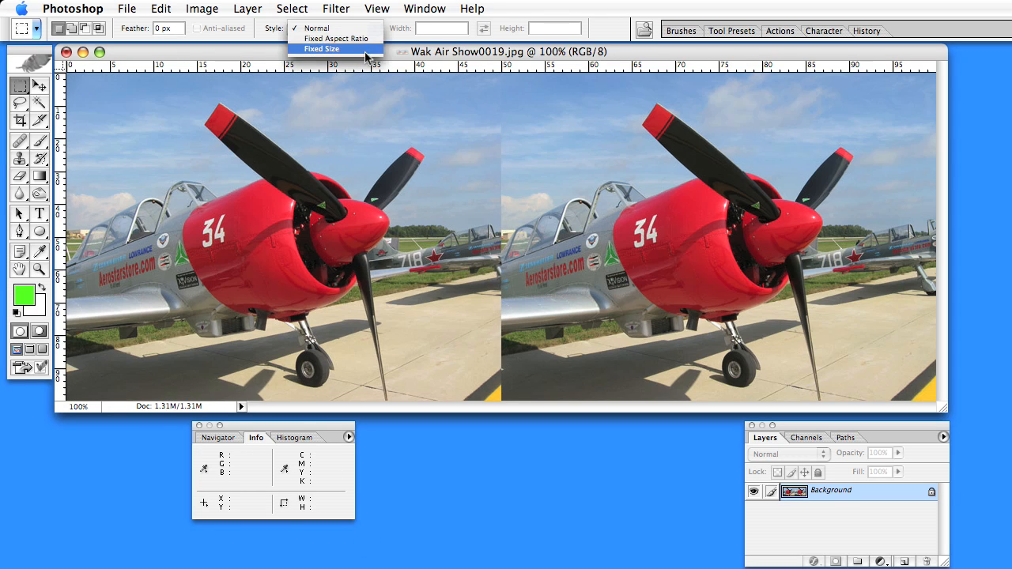
left_click(366, 50)
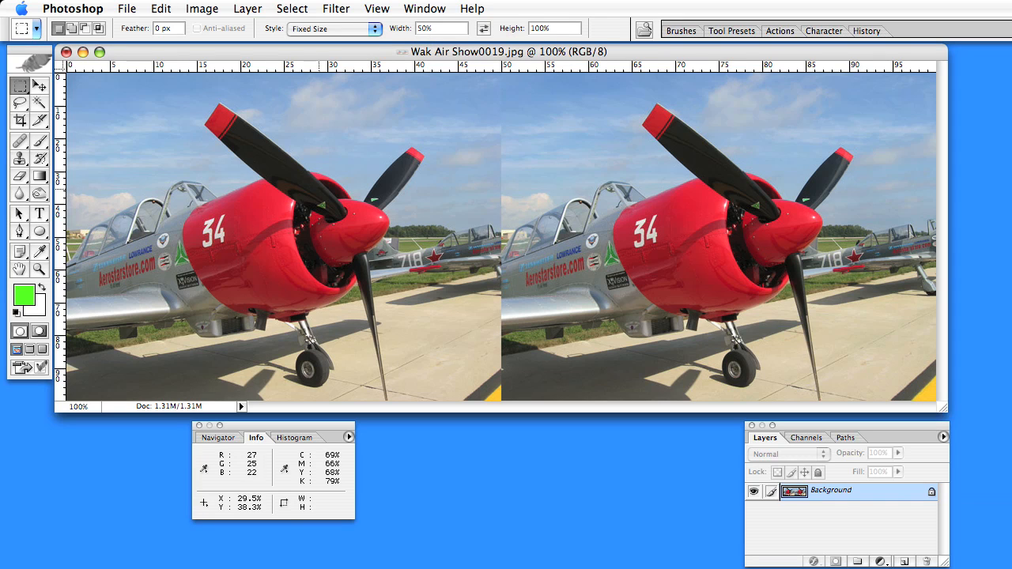
left_click(321, 180)
left_click_drag(419, 194, 170, 196)
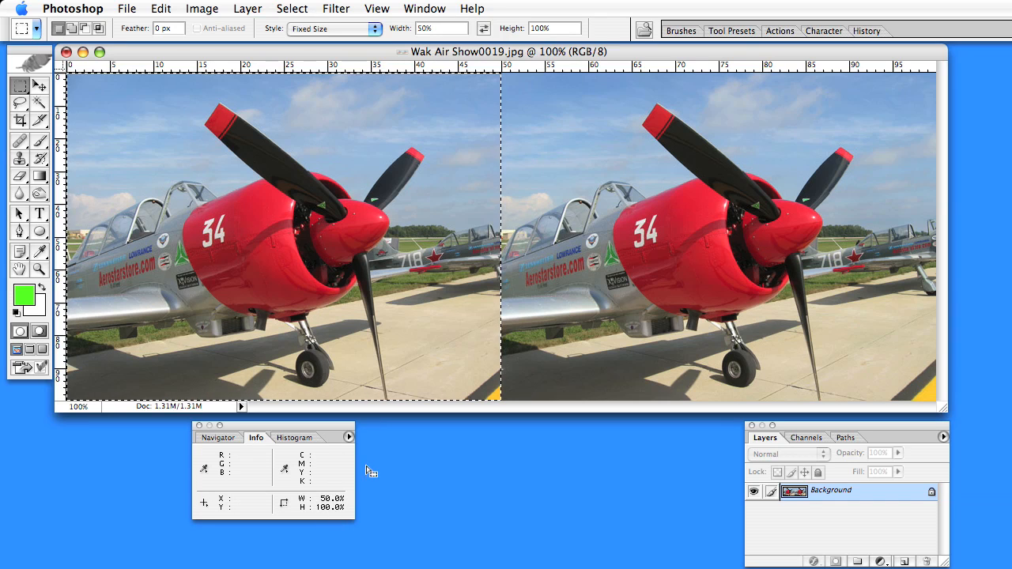
left_click(162, 8)
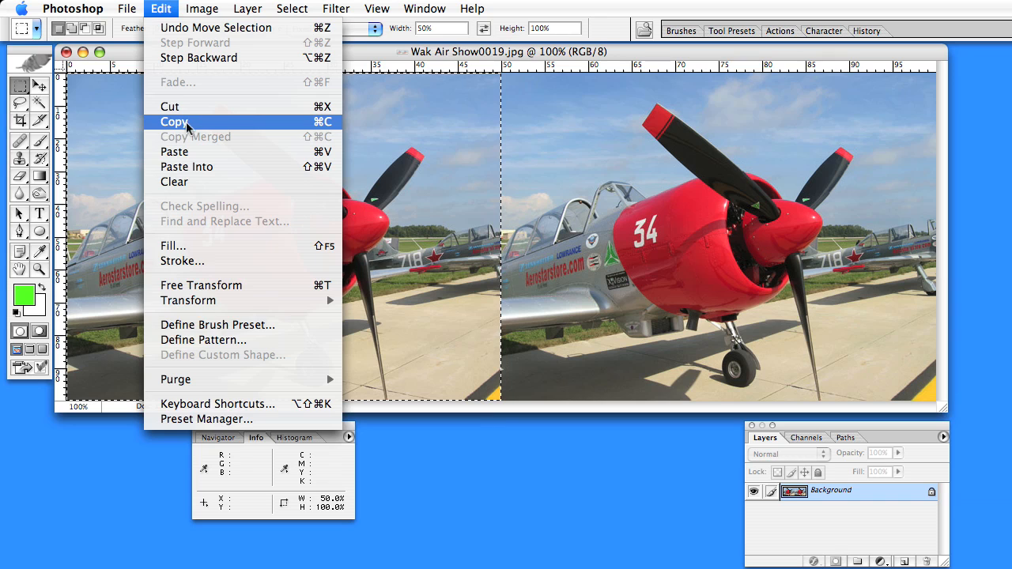
left_click(187, 122)
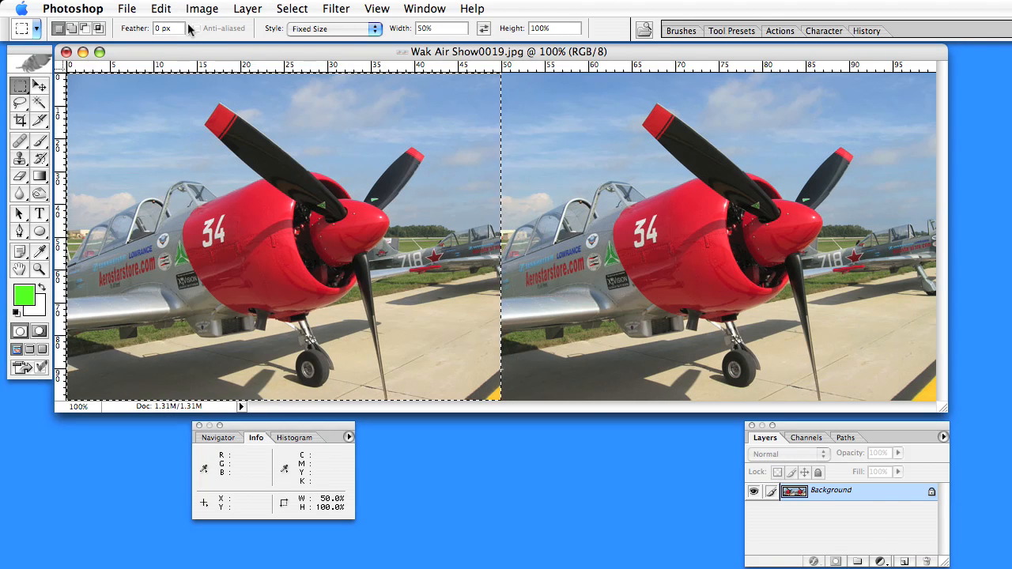
- With the marquee style reset to Normal, invert the selection to the right half and paste the copied left image there
left_click(337, 30)
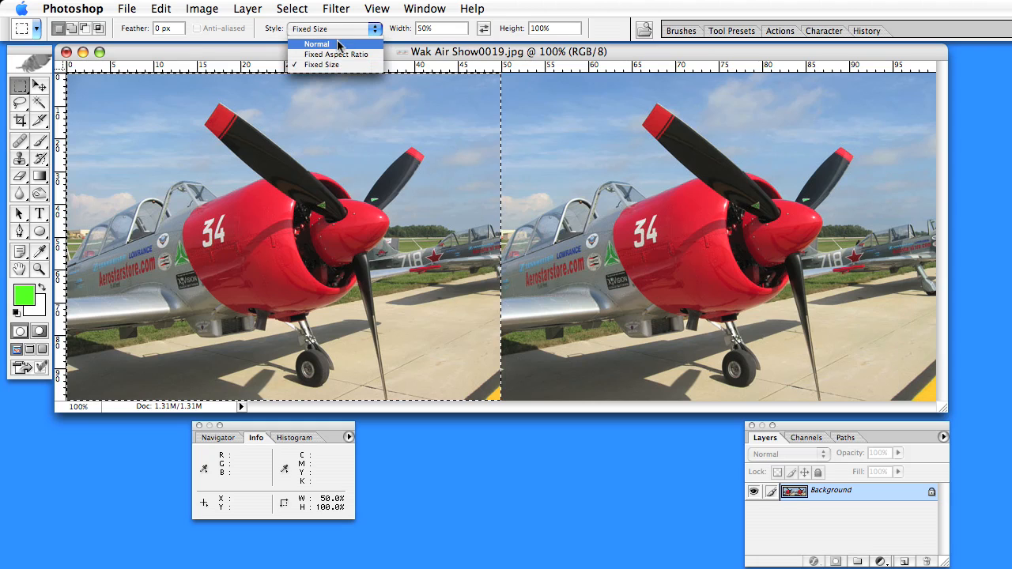
left_click(318, 44)
left_click(293, 9)
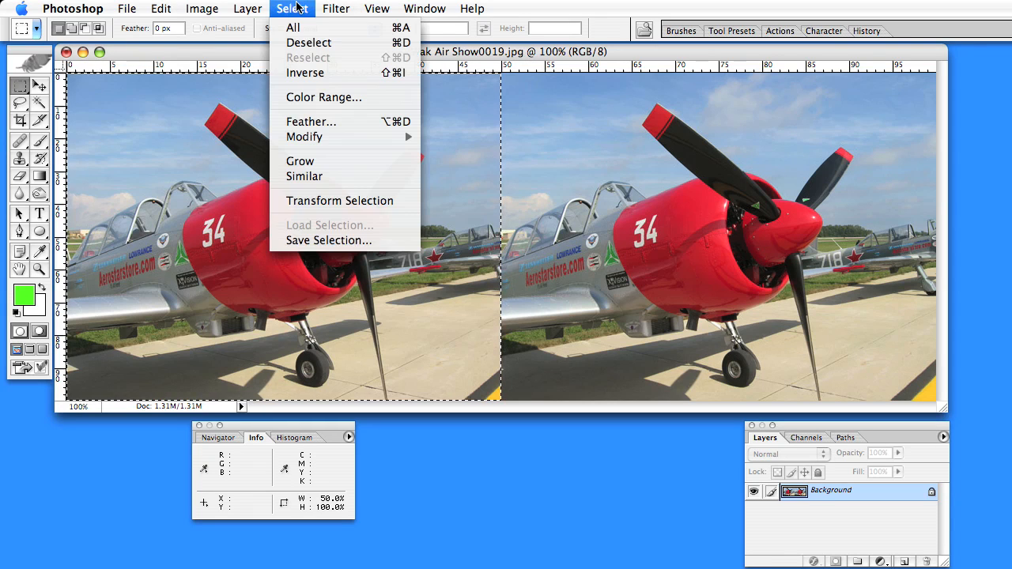
left_click(305, 72)
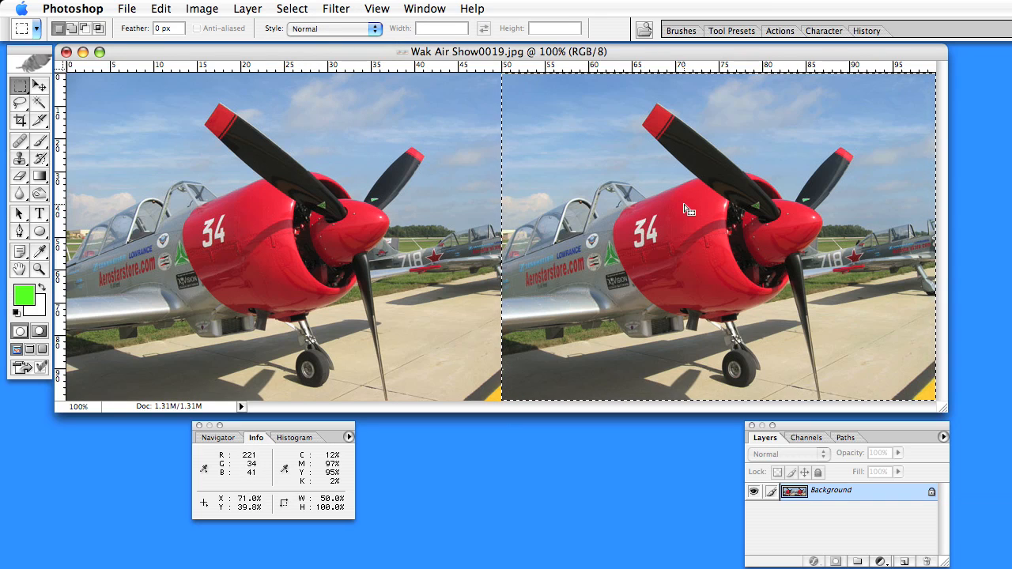
left_click(161, 8)
left_click(177, 151)
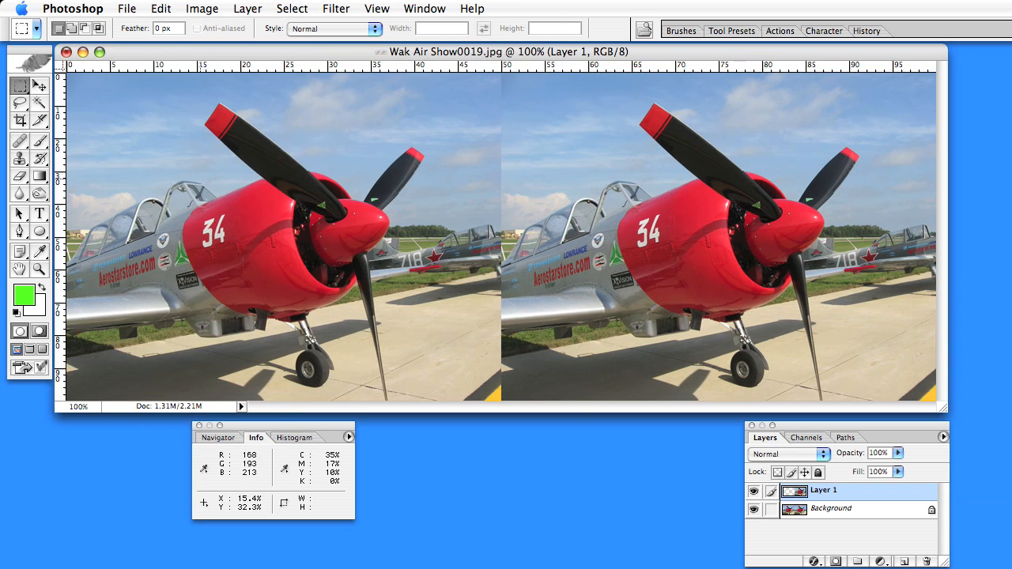
- Copy the right half of the Background layer using a 50% by 100% fixed-size marquee, restoring the marquee style to Normal
left_click(845, 512)
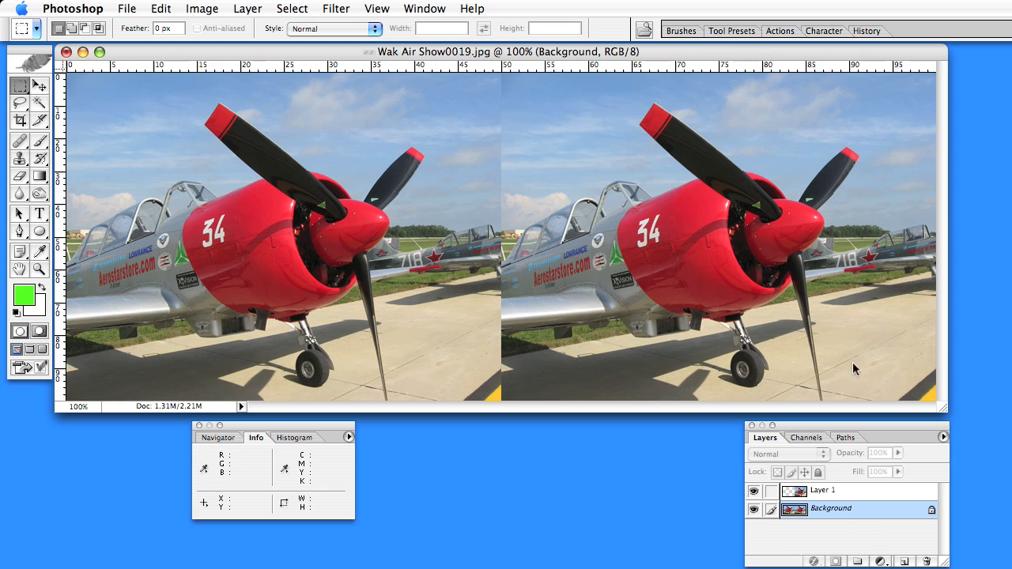
left_click(350, 28)
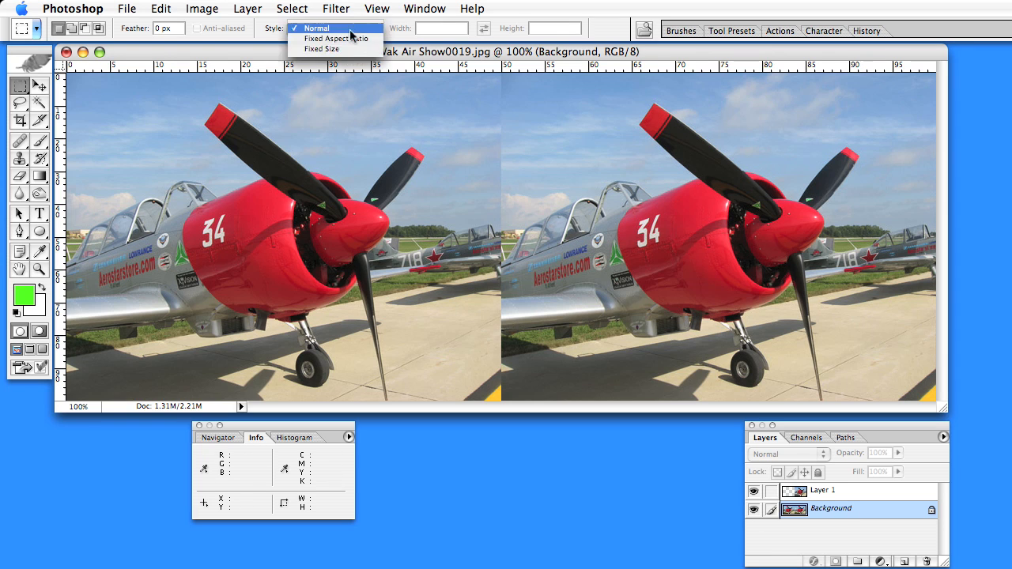
left_click(321, 49)
left_click(639, 218)
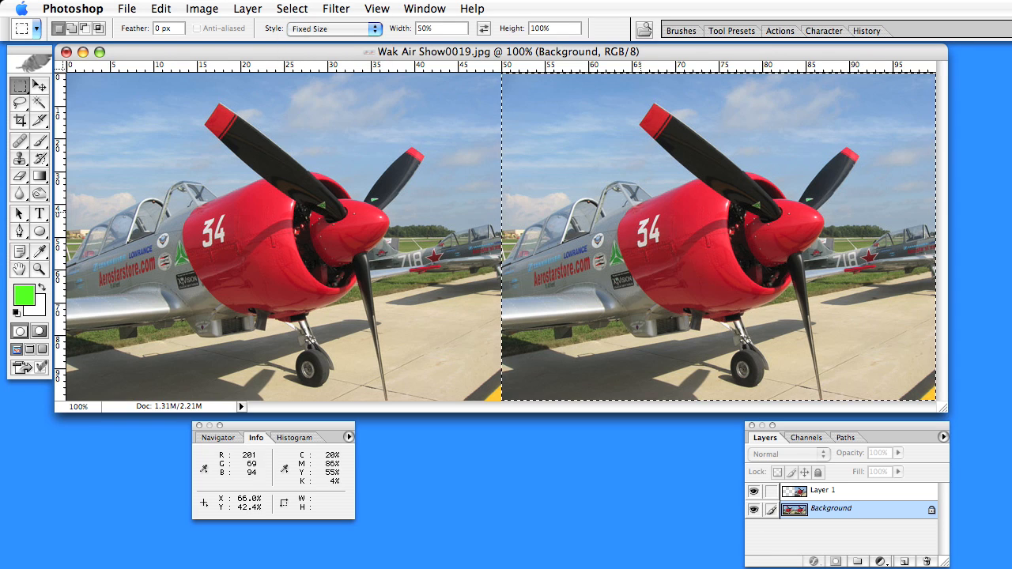
left_click(376, 29)
left_click(317, 44)
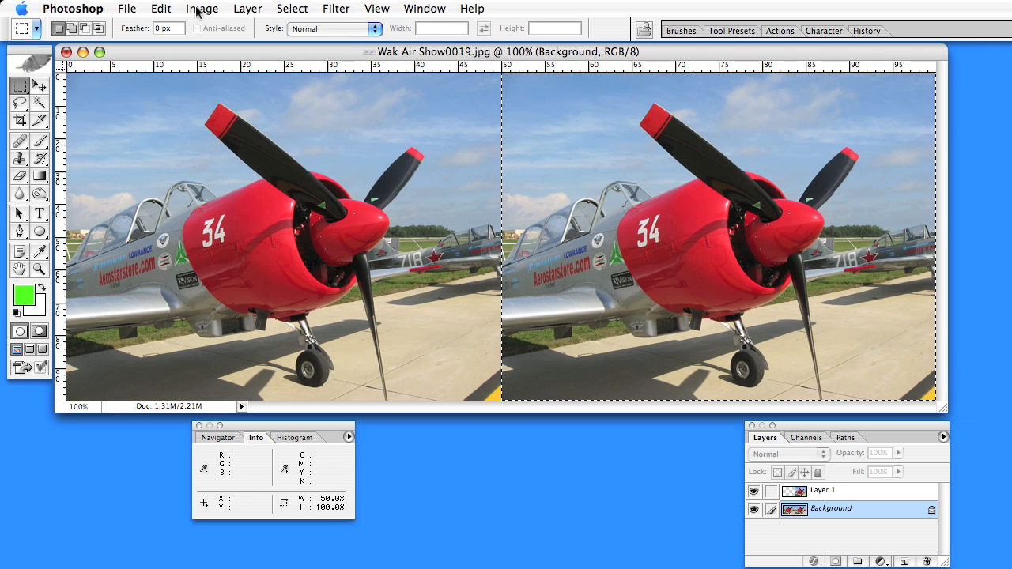
left_click(164, 8)
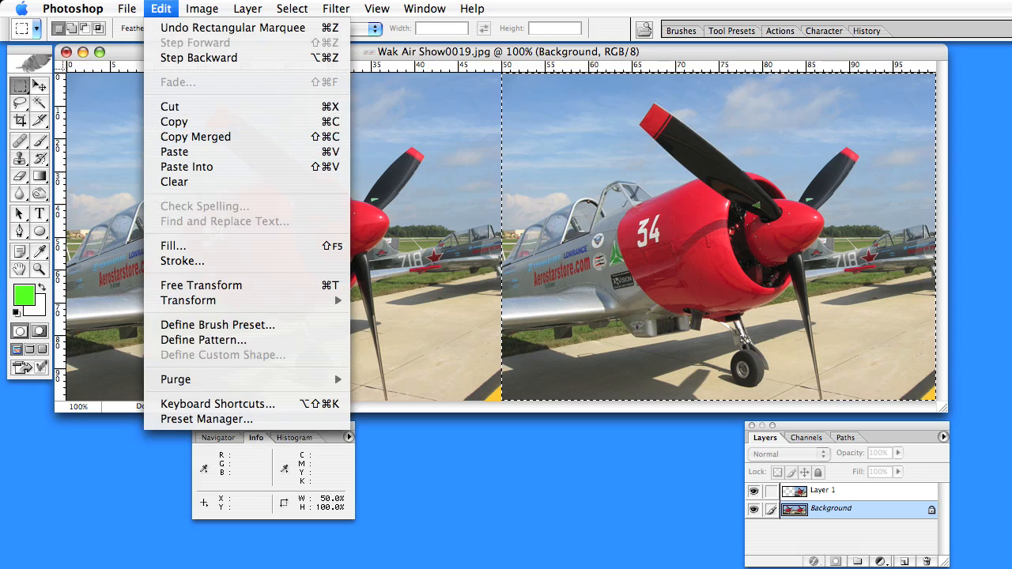
left_click(243, 69)
- Invert the selection to the left half and paste the copied right image there
left_click(298, 8)
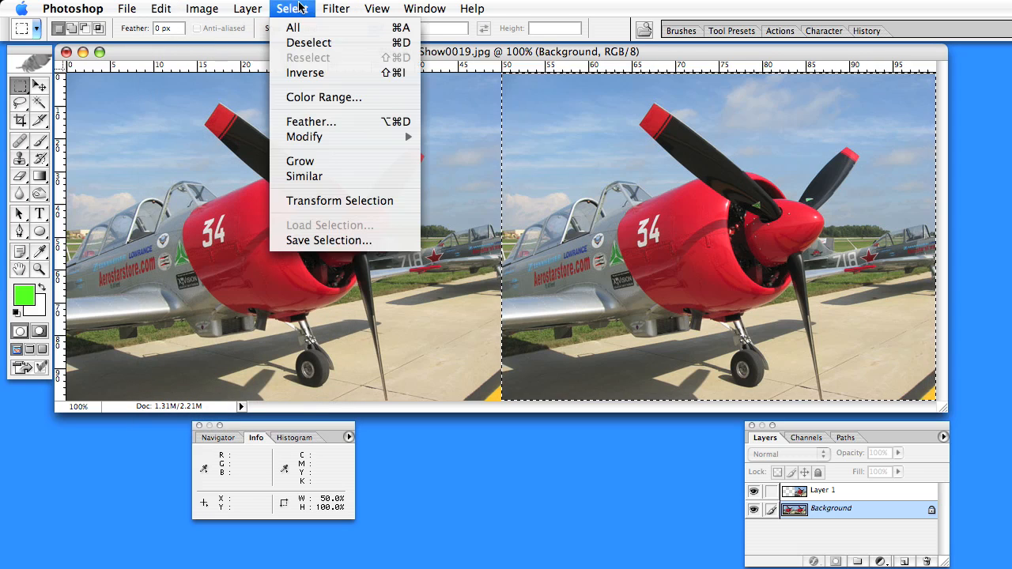
left_click(322, 72)
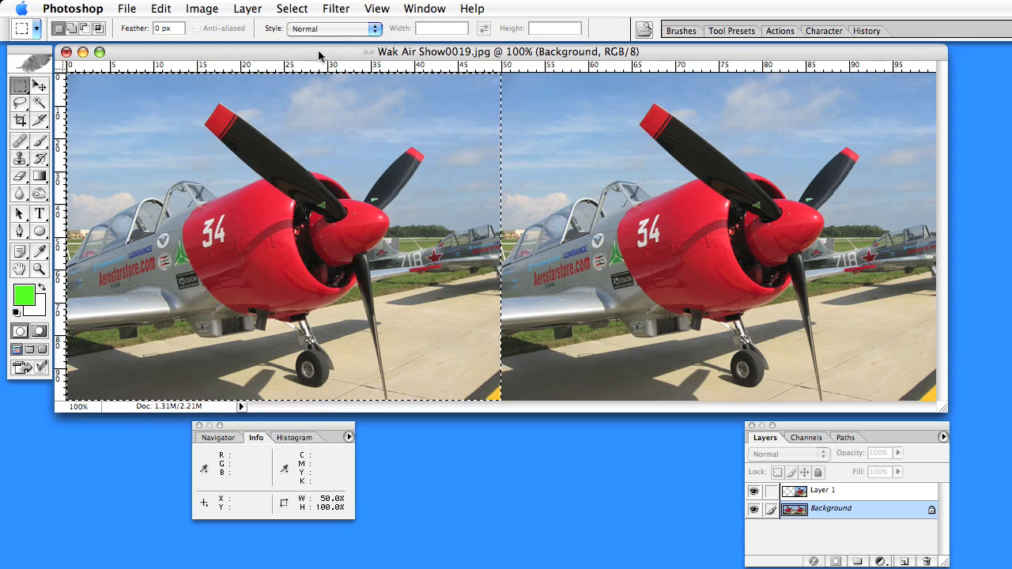
left_click(161, 8)
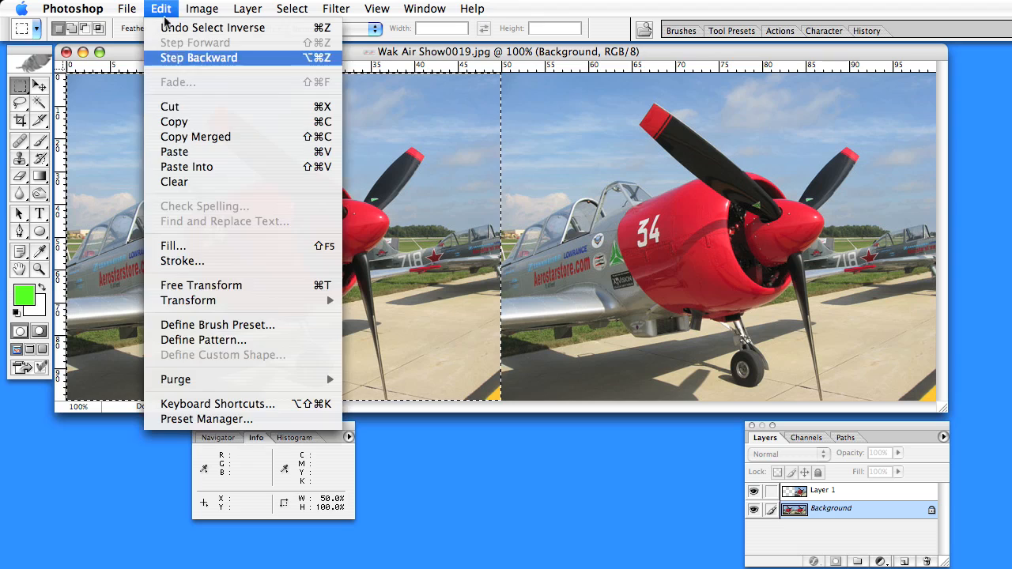
left_click(204, 152)
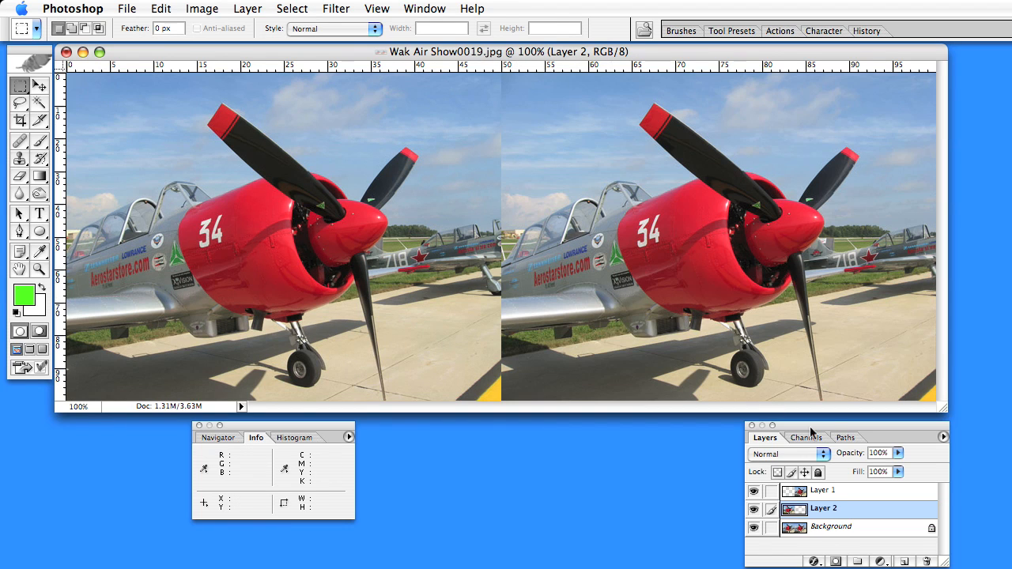
- Flatten the pasted layers into the Background and stop recording the Flip action
left_click_drag(832, 427, 484, 236)
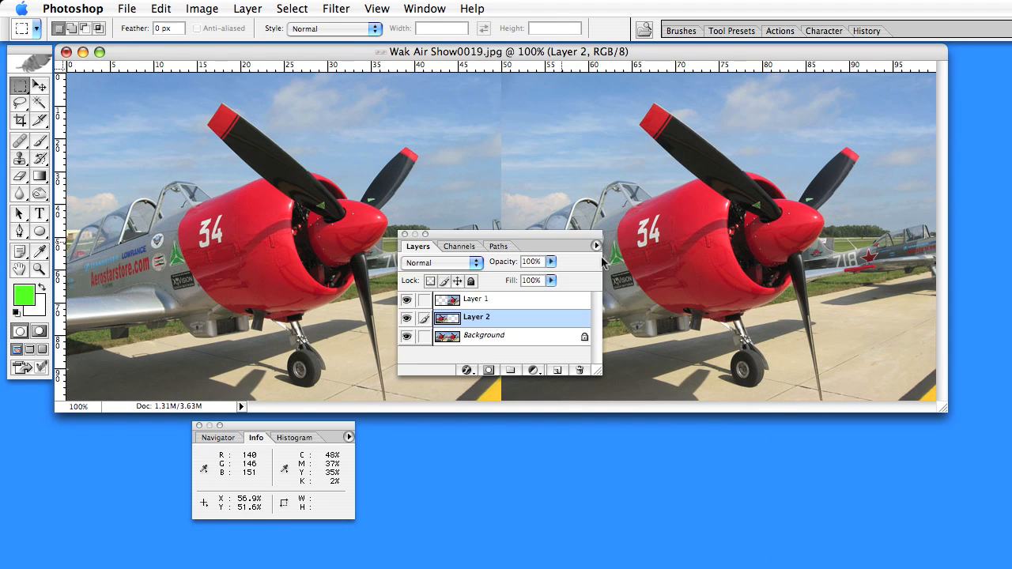
left_click(595, 246)
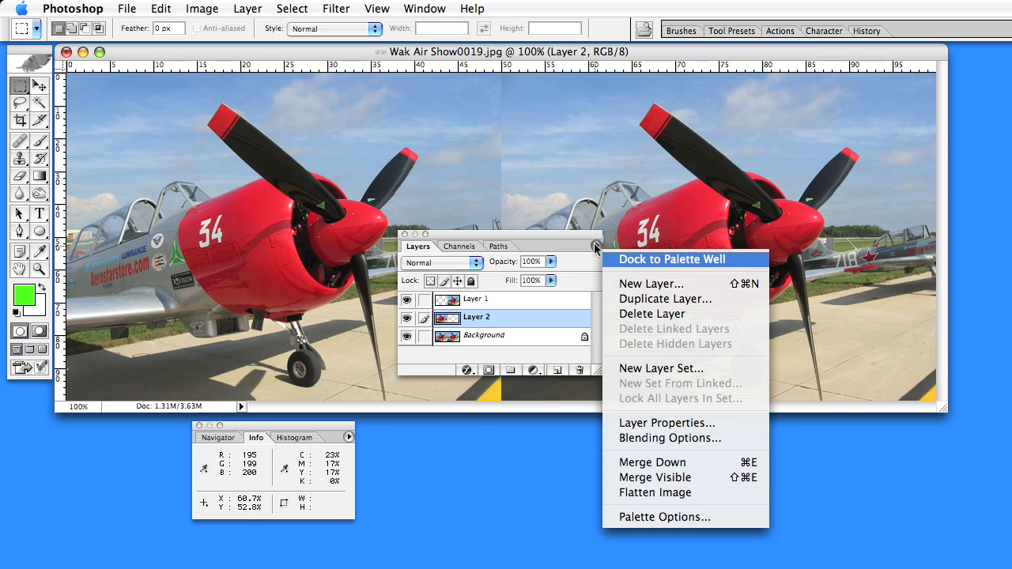
left_click(671, 493)
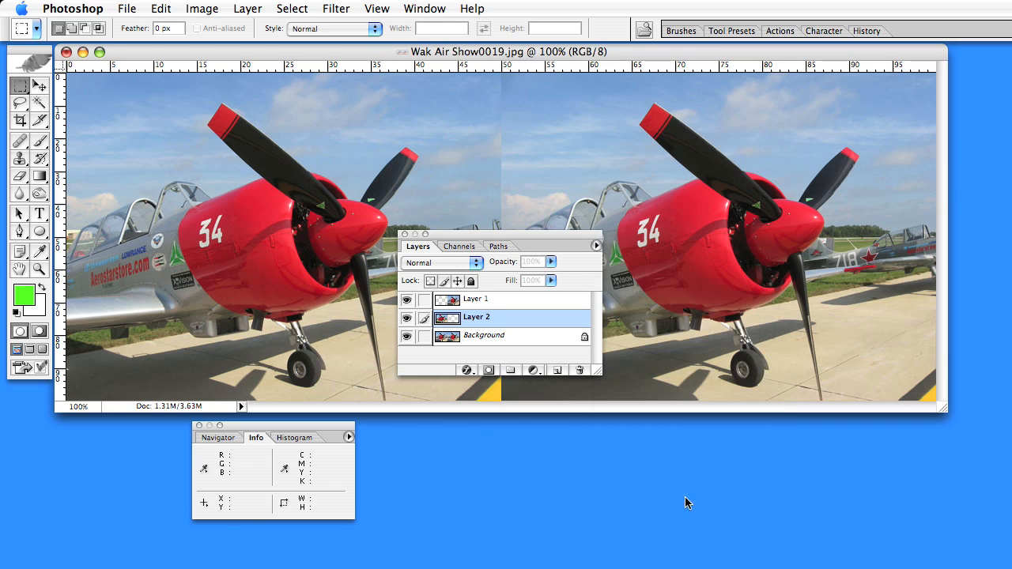
left_click_drag(515, 236, 793, 422)
left_click(778, 32)
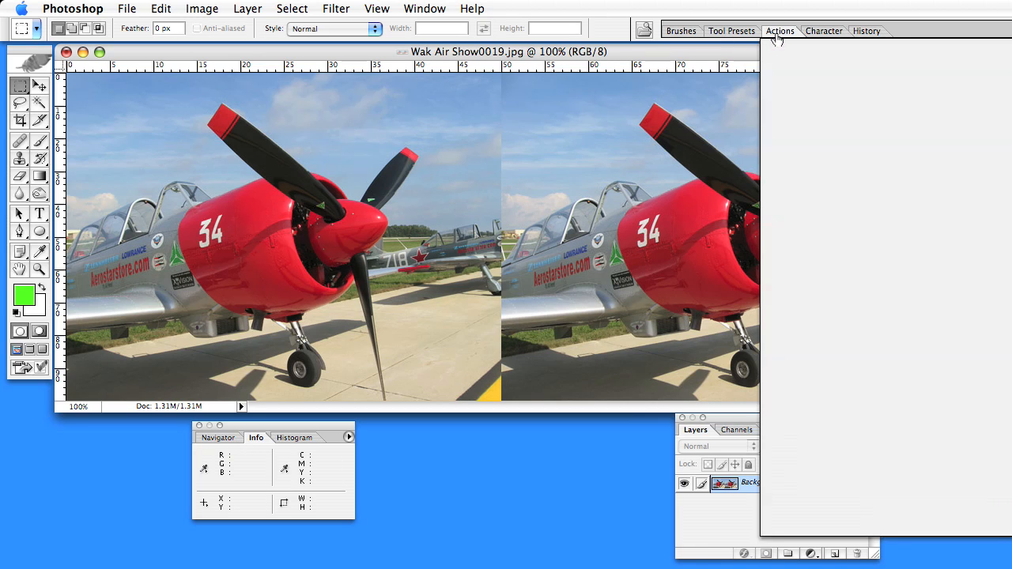
left_click(883, 530)
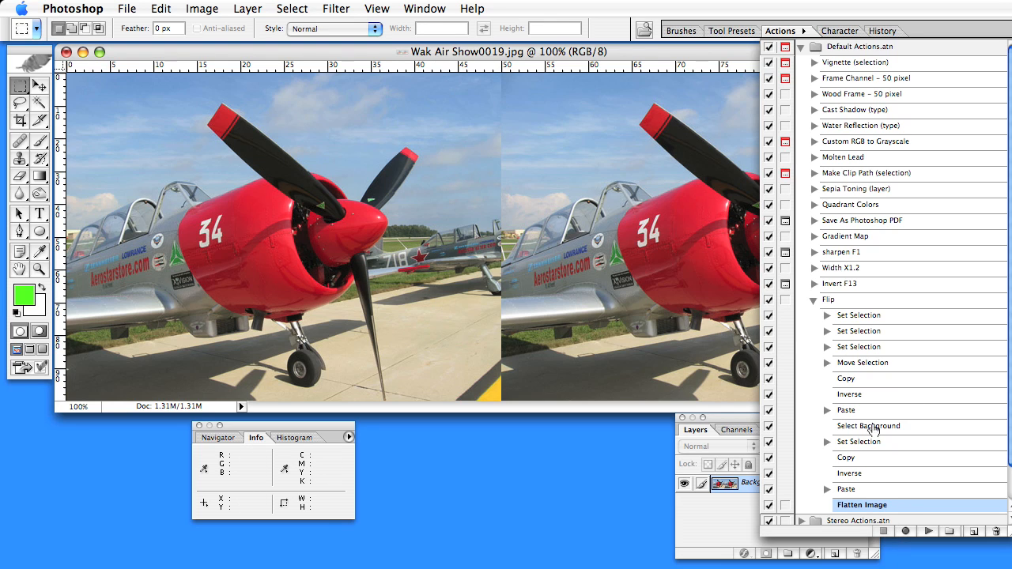
- Check the function key assigned to the Flip action in its options, leaving the settings unchanged
left_click(874, 304)
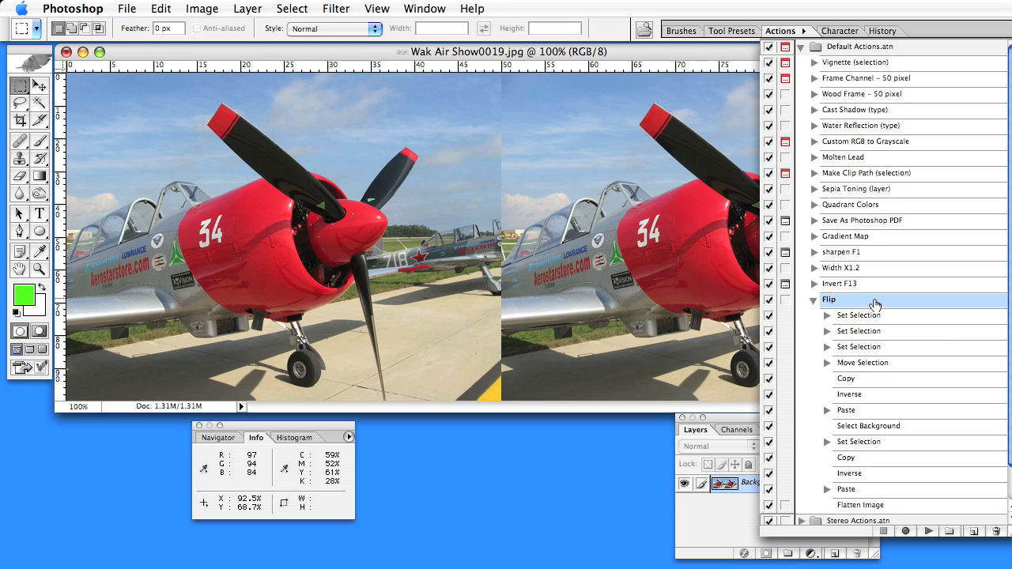
double_click(874, 303)
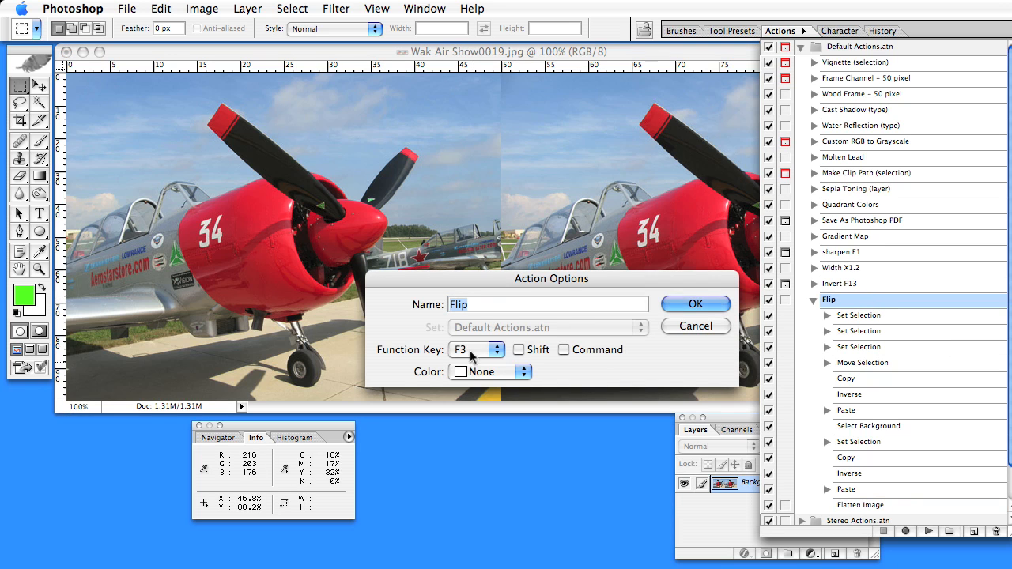
left_click(686, 326)
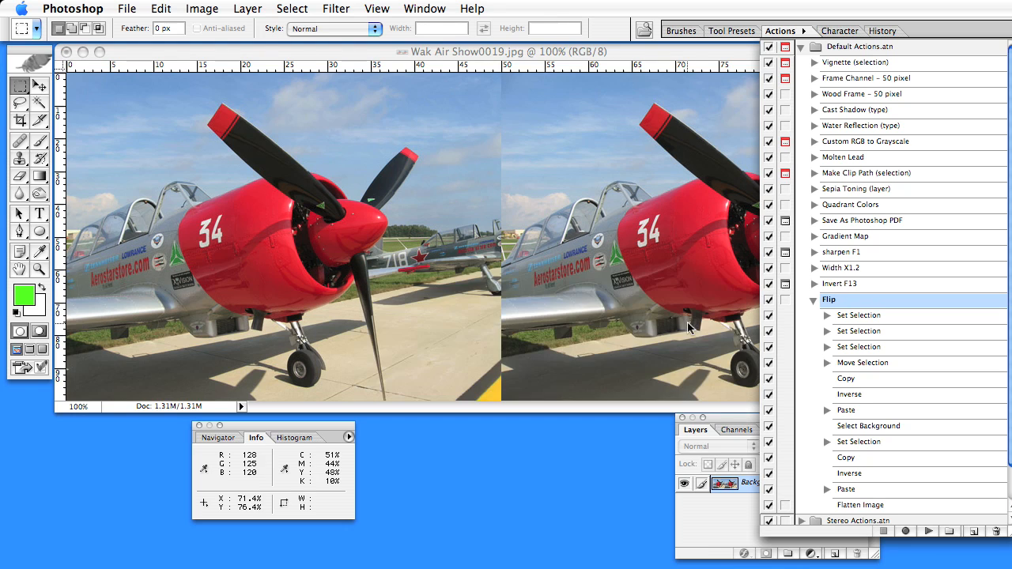
left_click(791, 34)
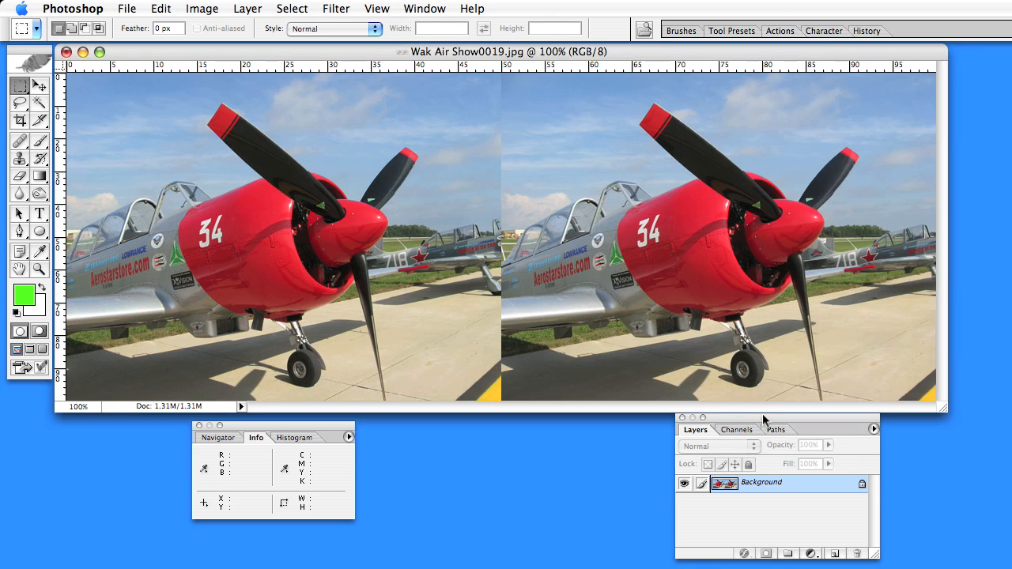
- With the Brush tool, paint a large green R over the left image and a large green L over the right image
left_click_drag(763, 417, 771, 417)
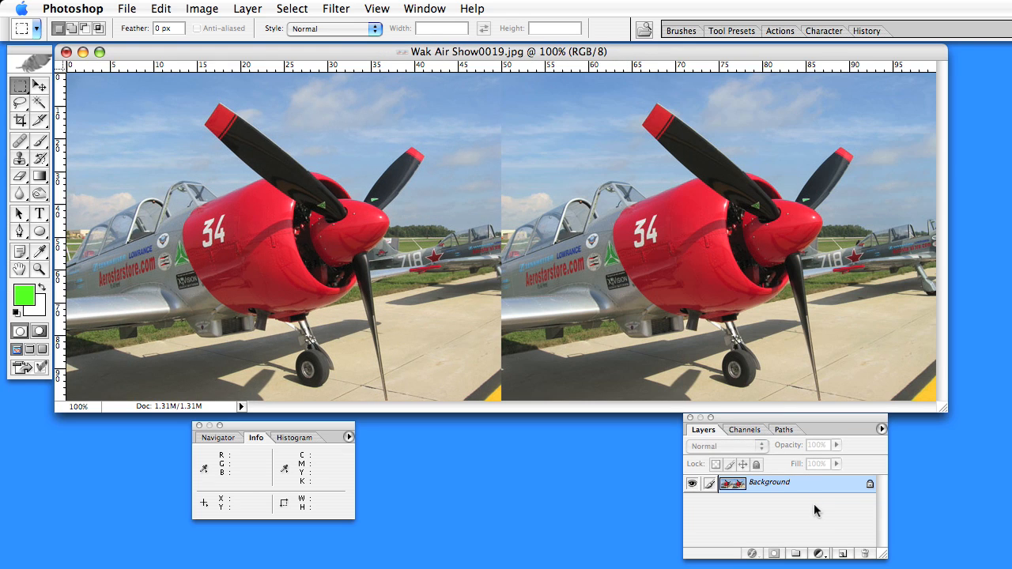
left_click(40, 143)
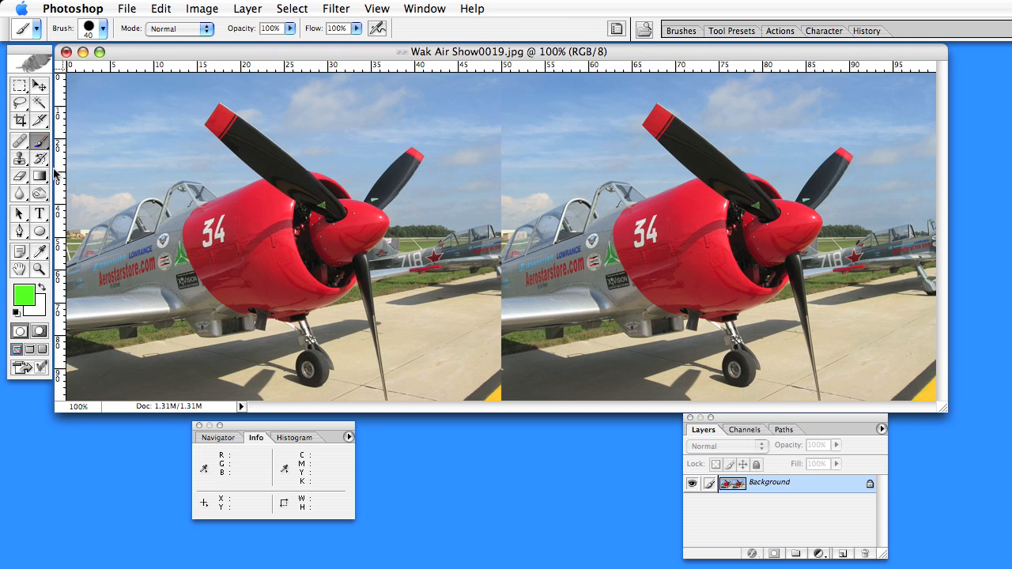
mouse_move(225, 299)
left_mouse_down()
mouse_move(188, 139)
mouse_move(278, 165)
mouse_move(214, 200)
mouse_move(275, 210)
left_mouse_up()
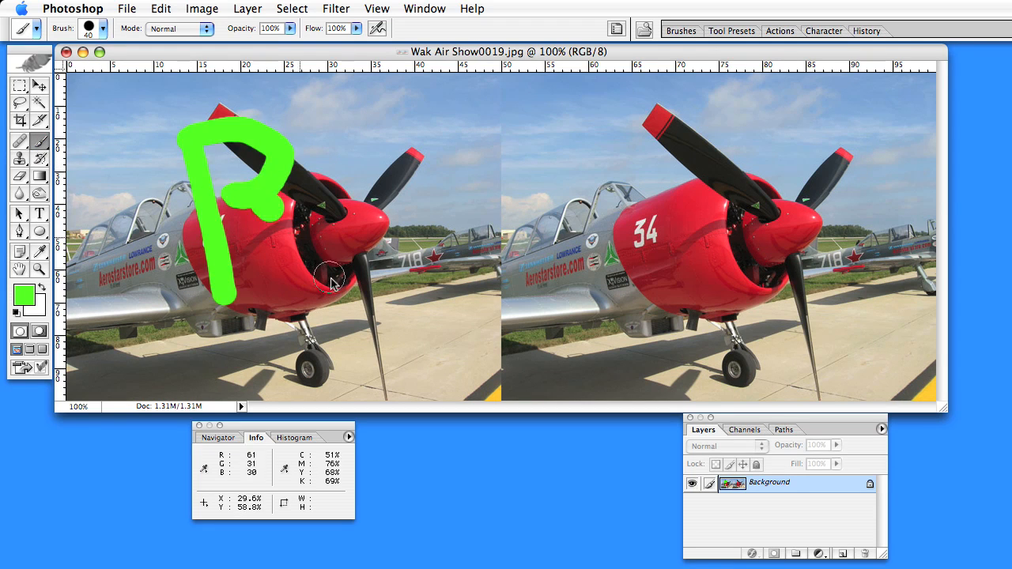
mouse_move(686, 144)
left_mouse_down()
mouse_move(716, 296)
mouse_move(828, 280)
left_mouse_up()
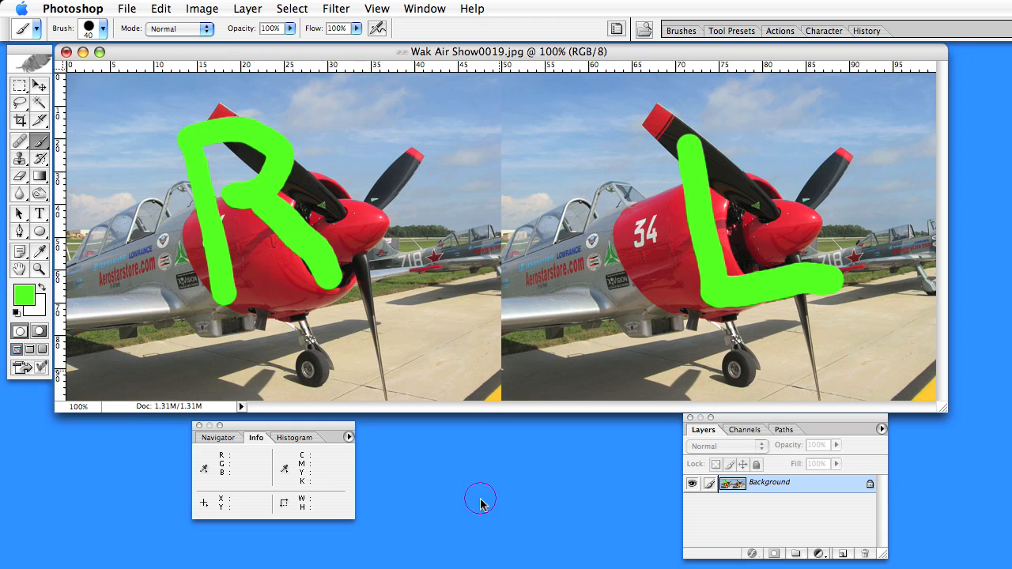